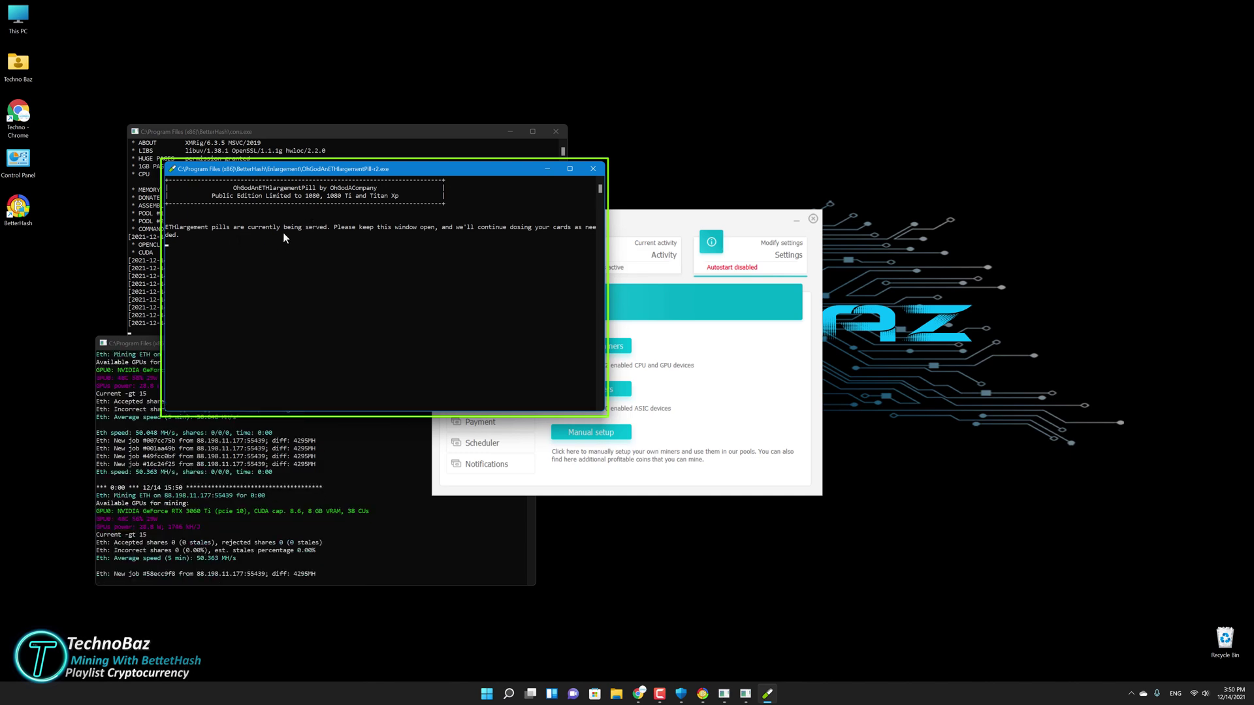
- Inspect the ASIC addition wizard and its available ASIC types, and close it without adding a miner
click(547, 169)
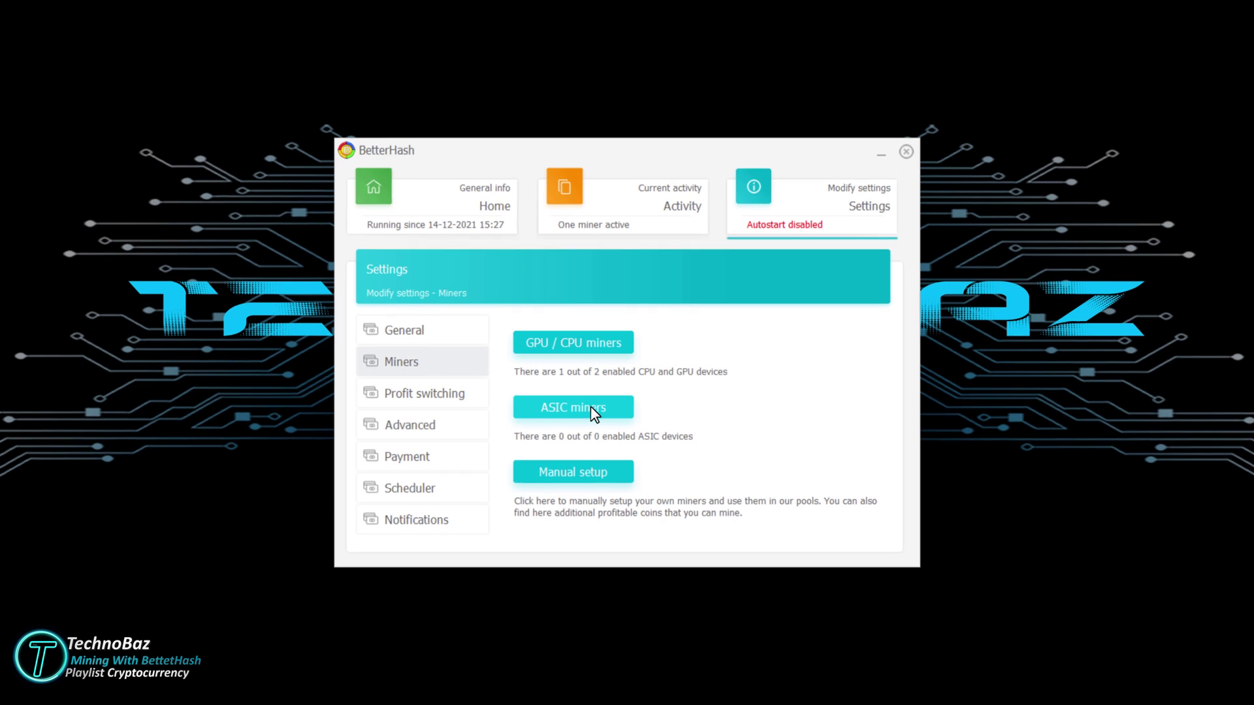
click(592, 409)
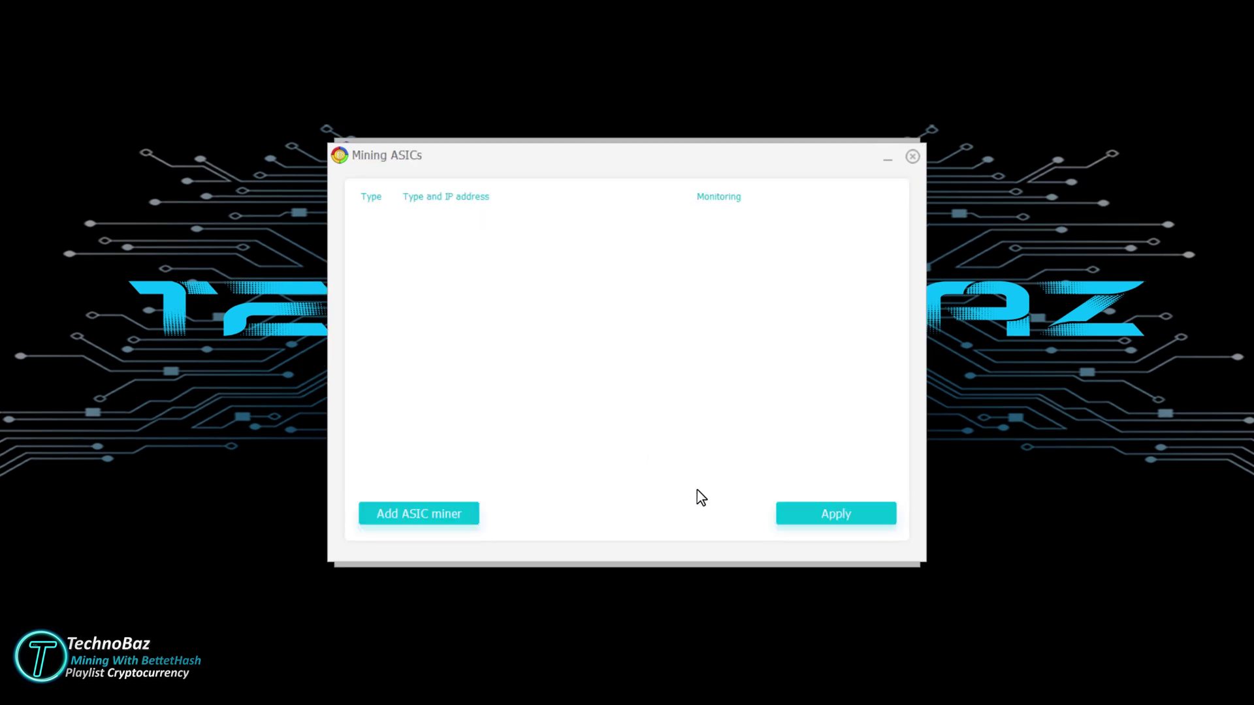
click(431, 520)
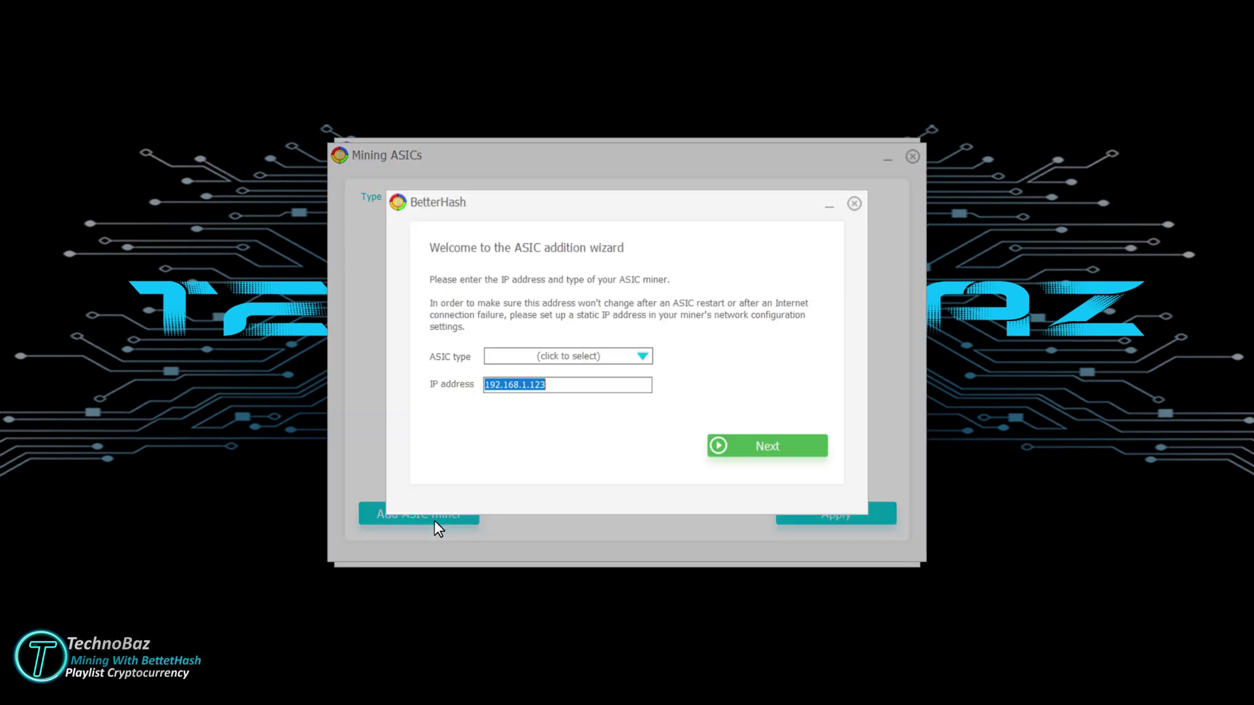
click(643, 356)
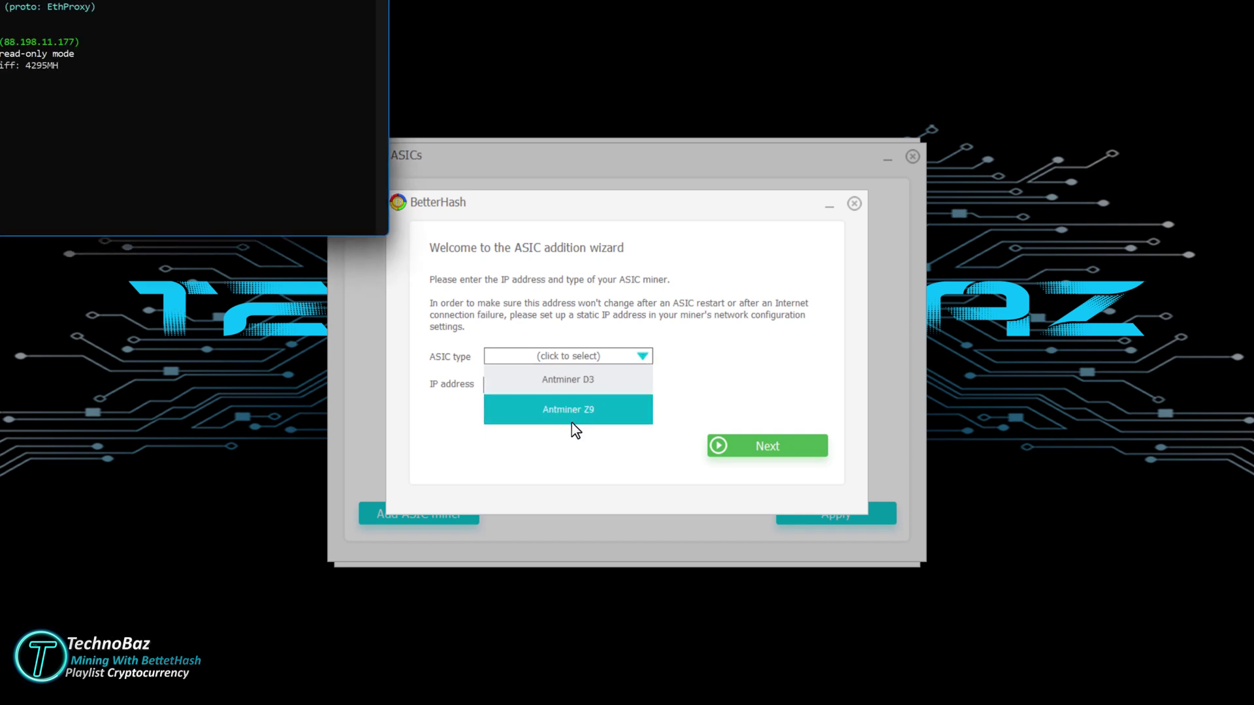
click(668, 356)
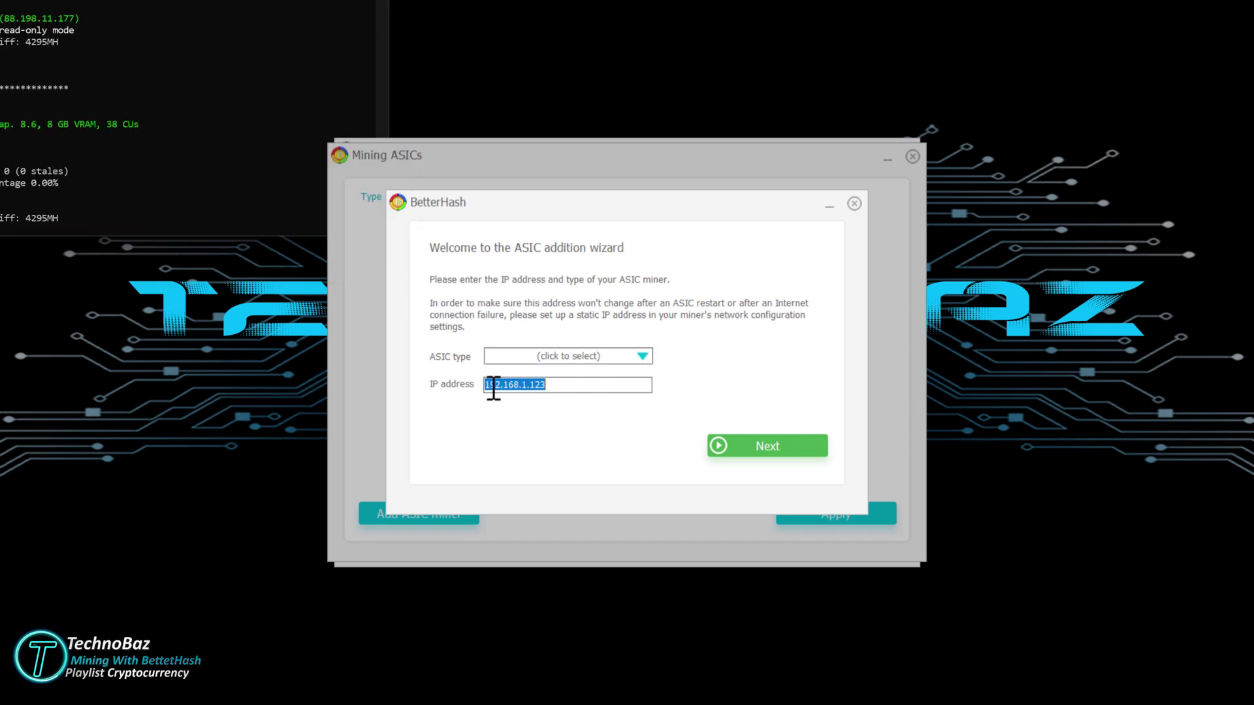
click(854, 204)
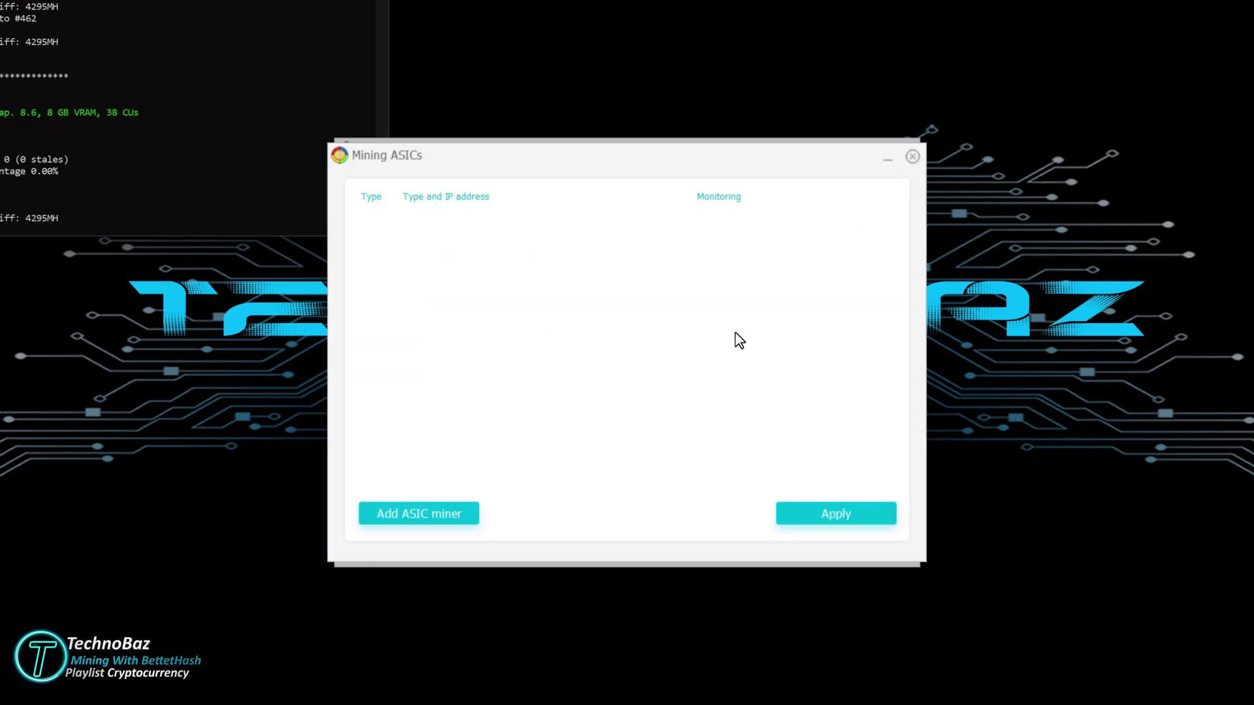
click(913, 157)
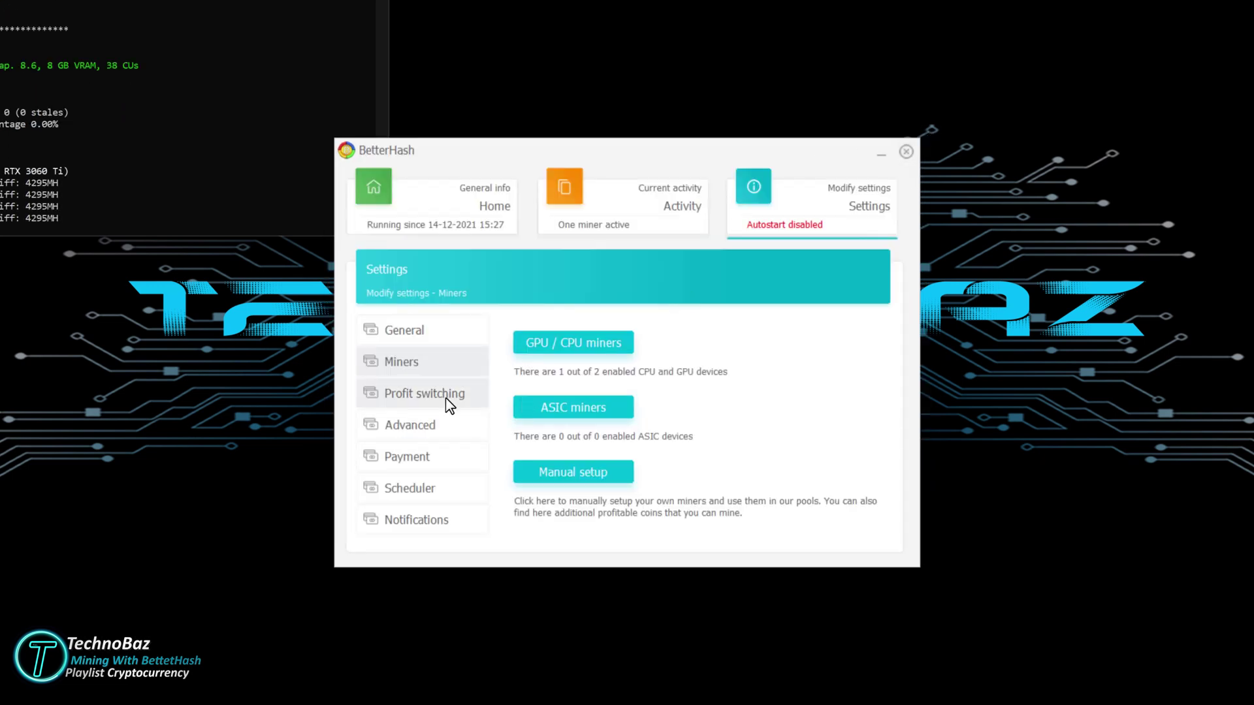
- Review the profit switching options in the settings
click(445, 397)
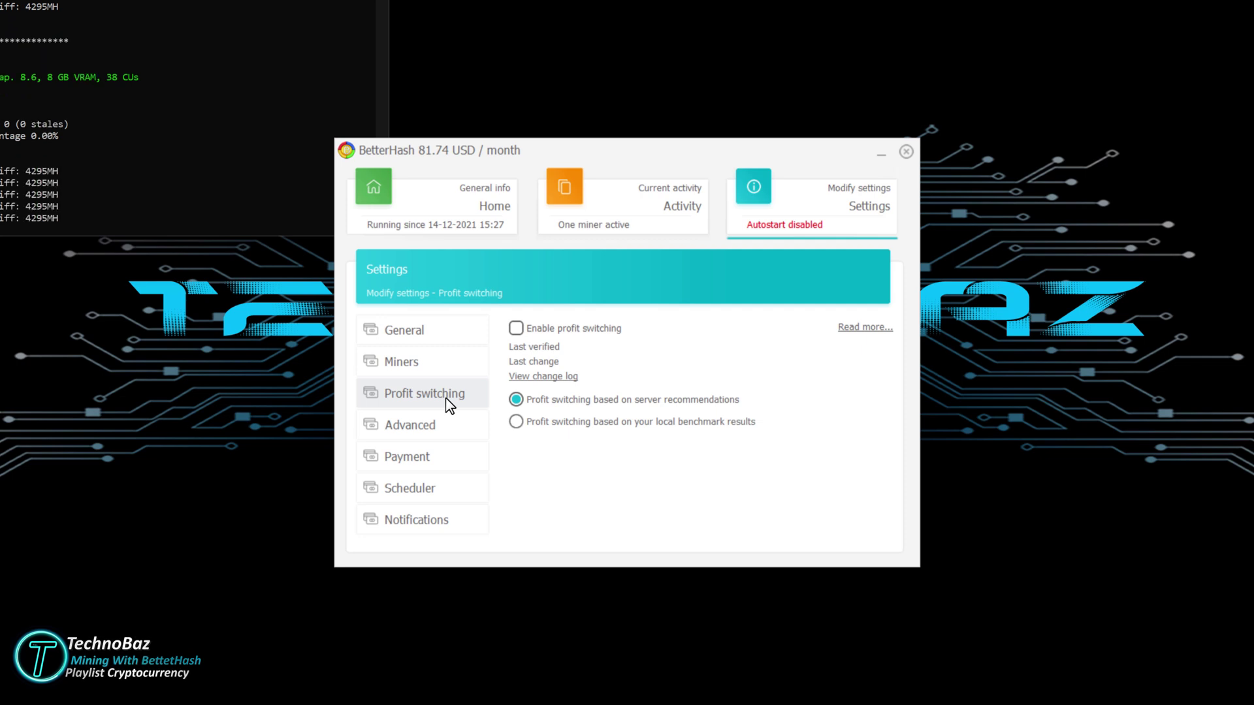
click(448, 402)
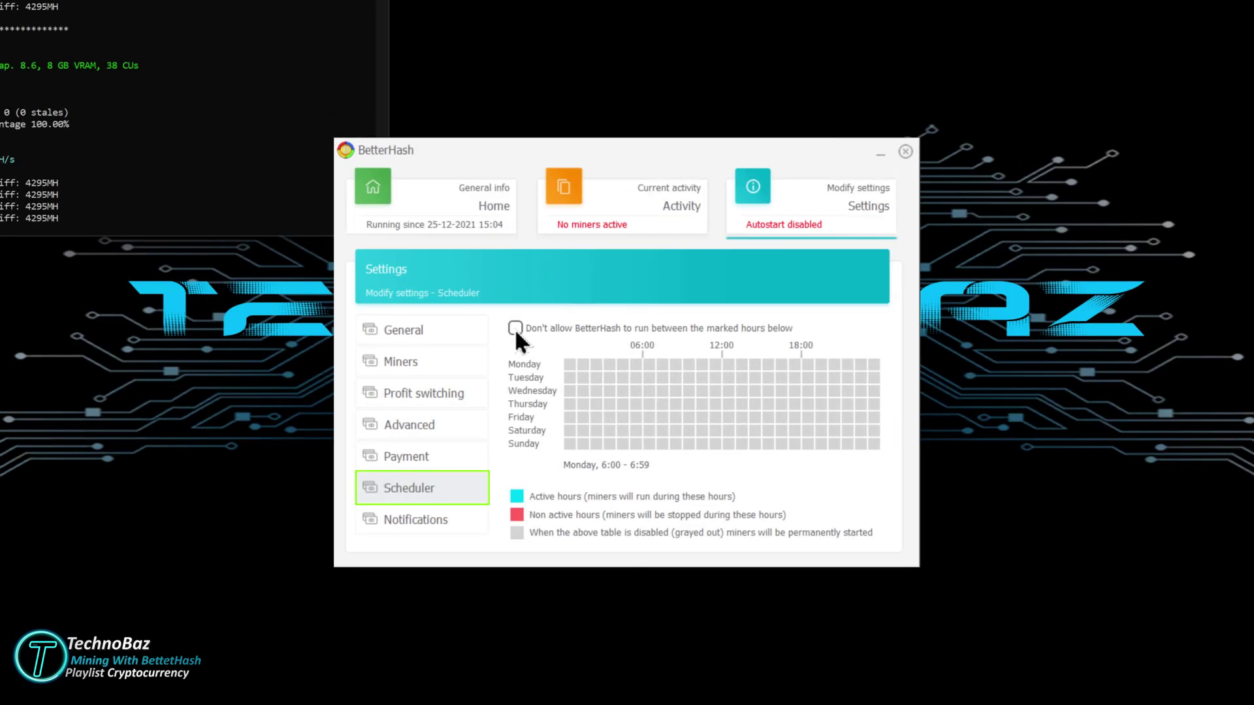
- Enable the scheduler's restriction on running hours and mark a range of hours in the weekly table, starting on Monday
click(515, 329)
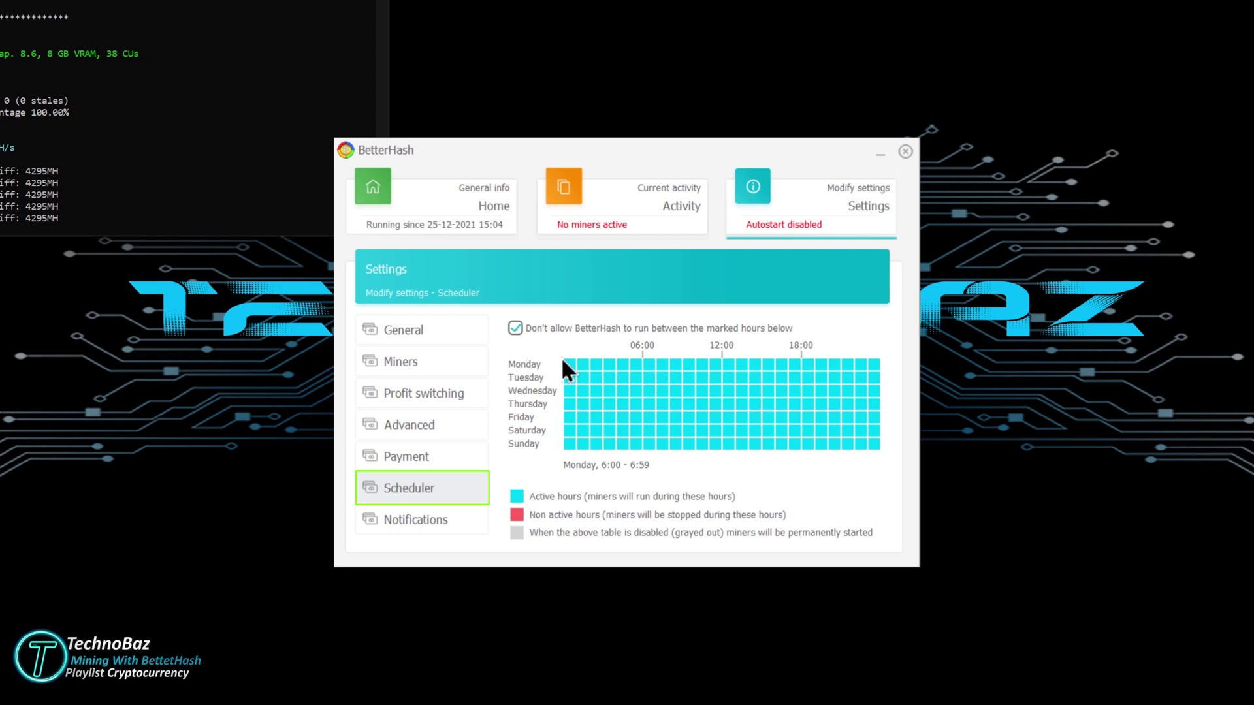
mouse_move(585, 367)
mouse_down()
mouse_move(828, 390)
mouse_move(837, 425)
mouse_move(844, 404)
mouse_up()
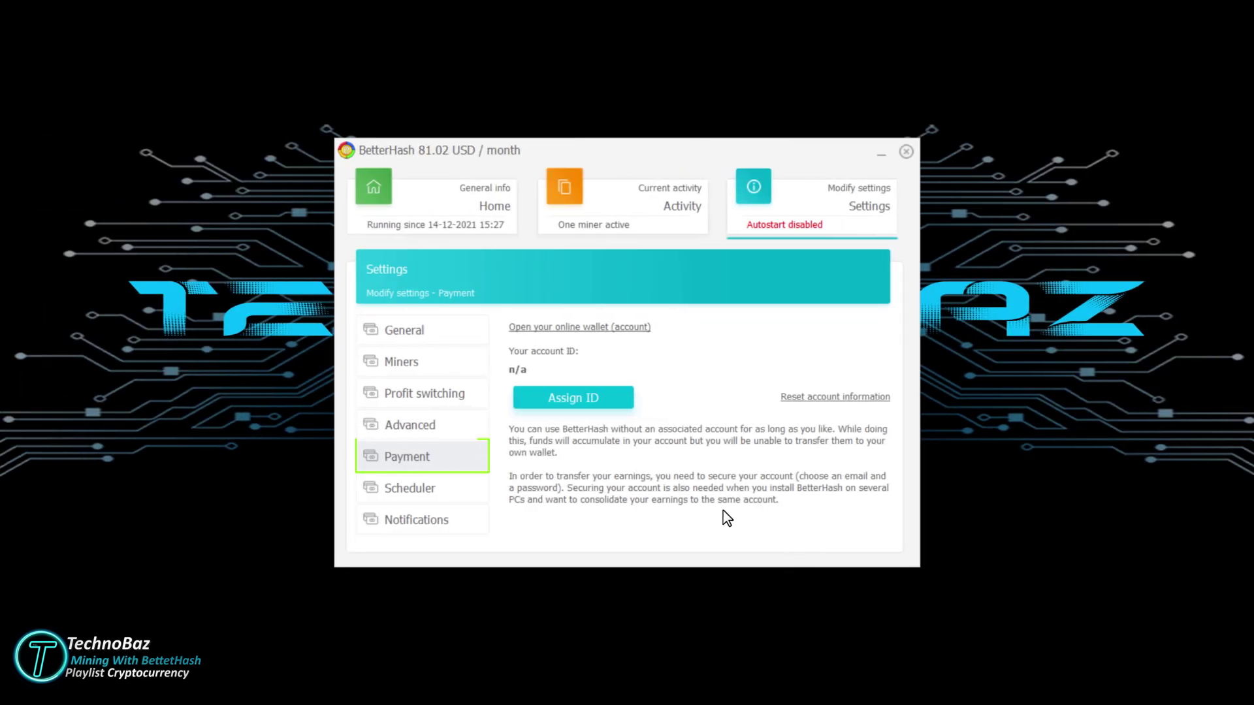
- Assign an account ID in the payment settings by entering the account e-mail and password, and apply it
click(574, 401)
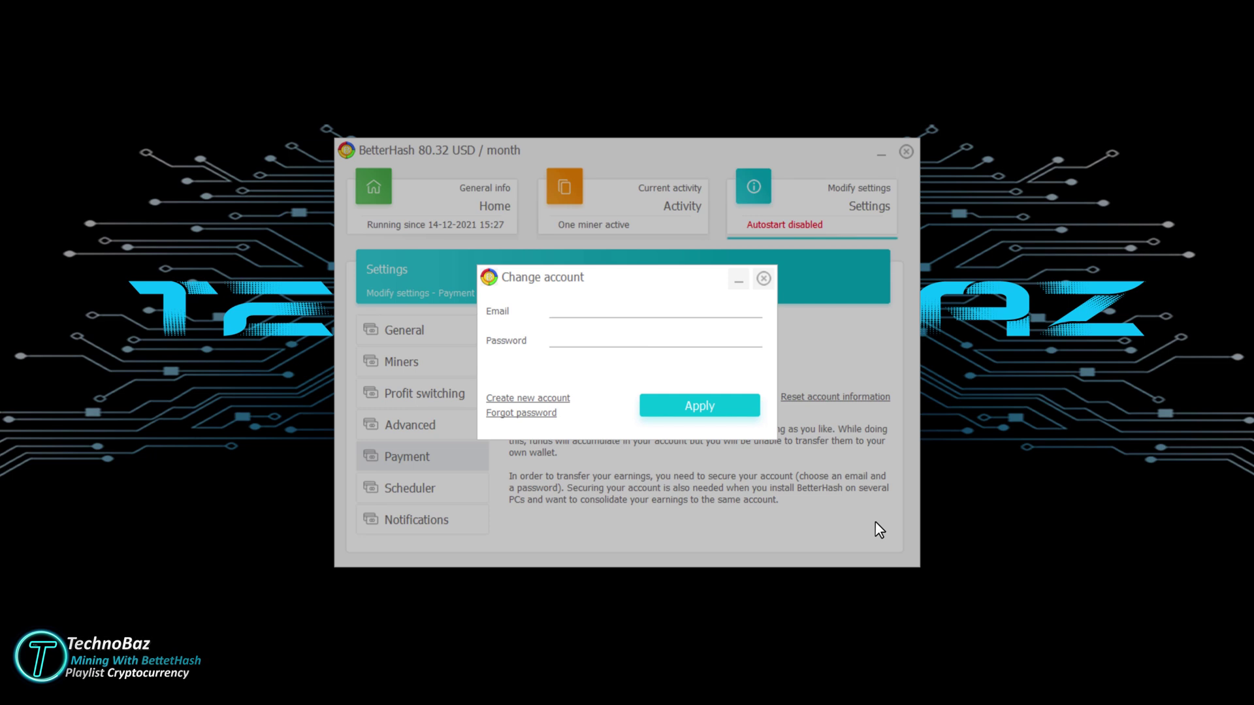
key(ctrl+v)
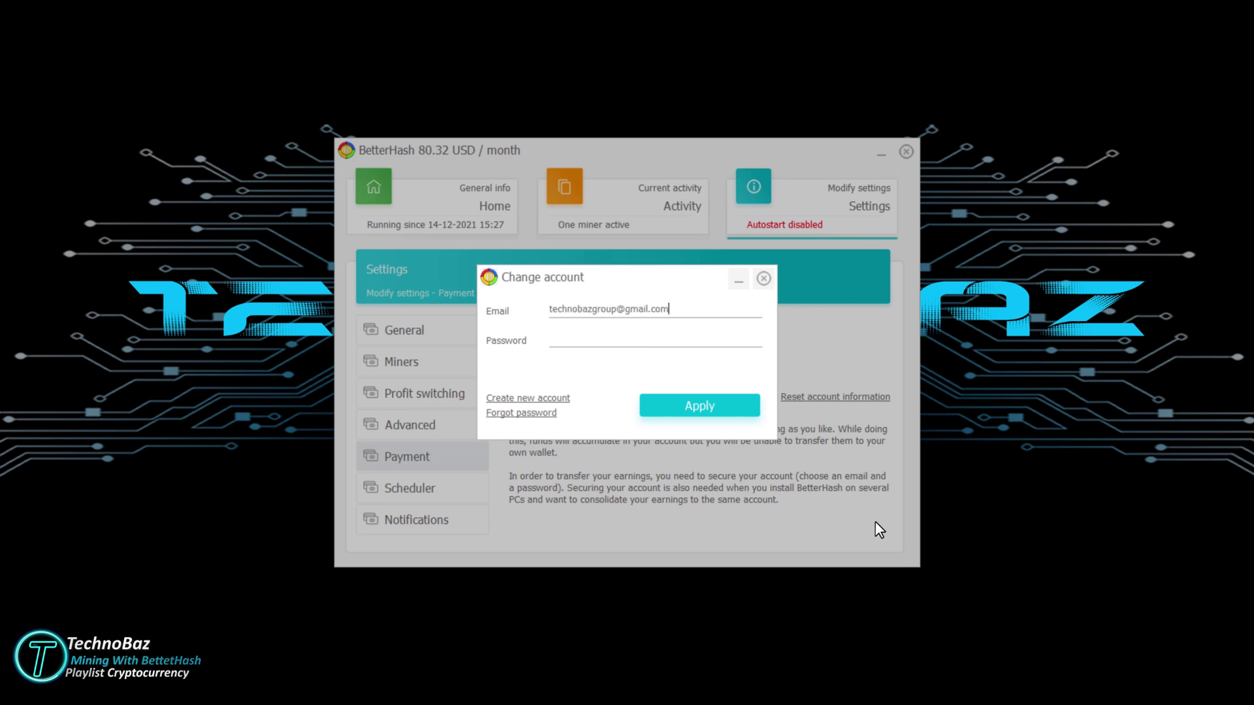
click(599, 337)
key(ctrl+v)
click(702, 408)
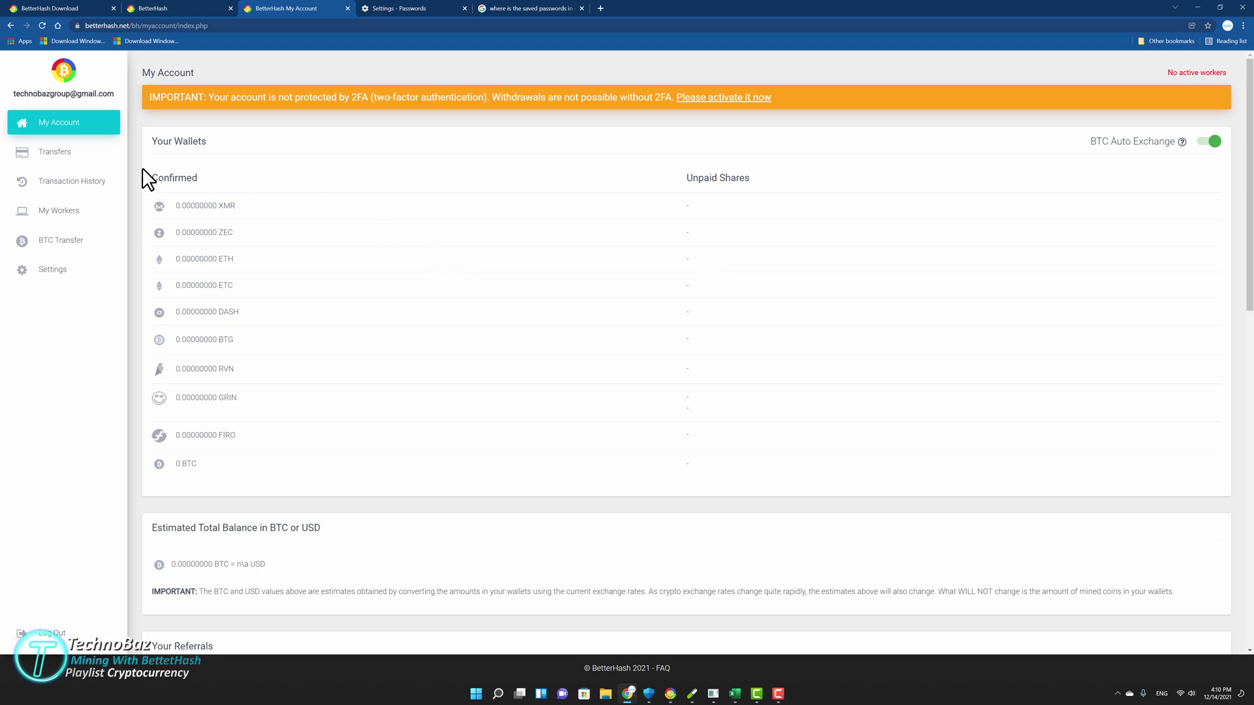
- Set the automatic BTC withdrawal limit to 0.0010 BTC on the BTC Transfer page, leaving the wallet address empty
click(84, 243)
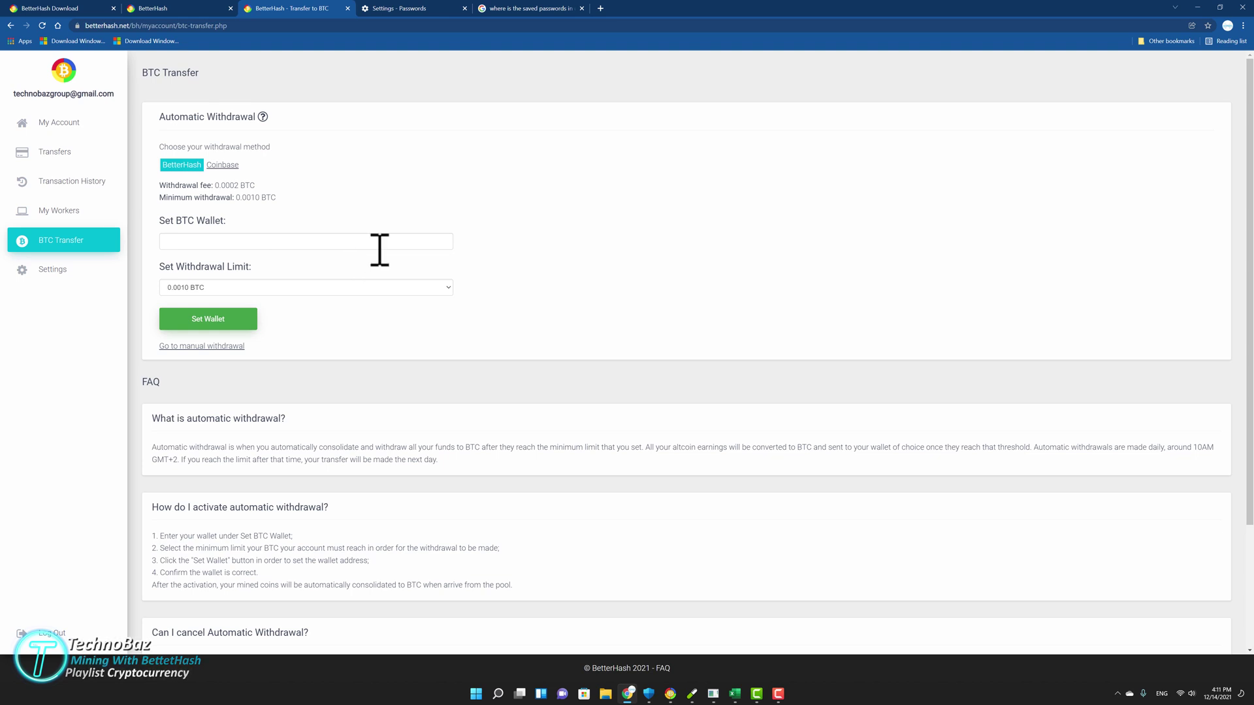
click(448, 288)
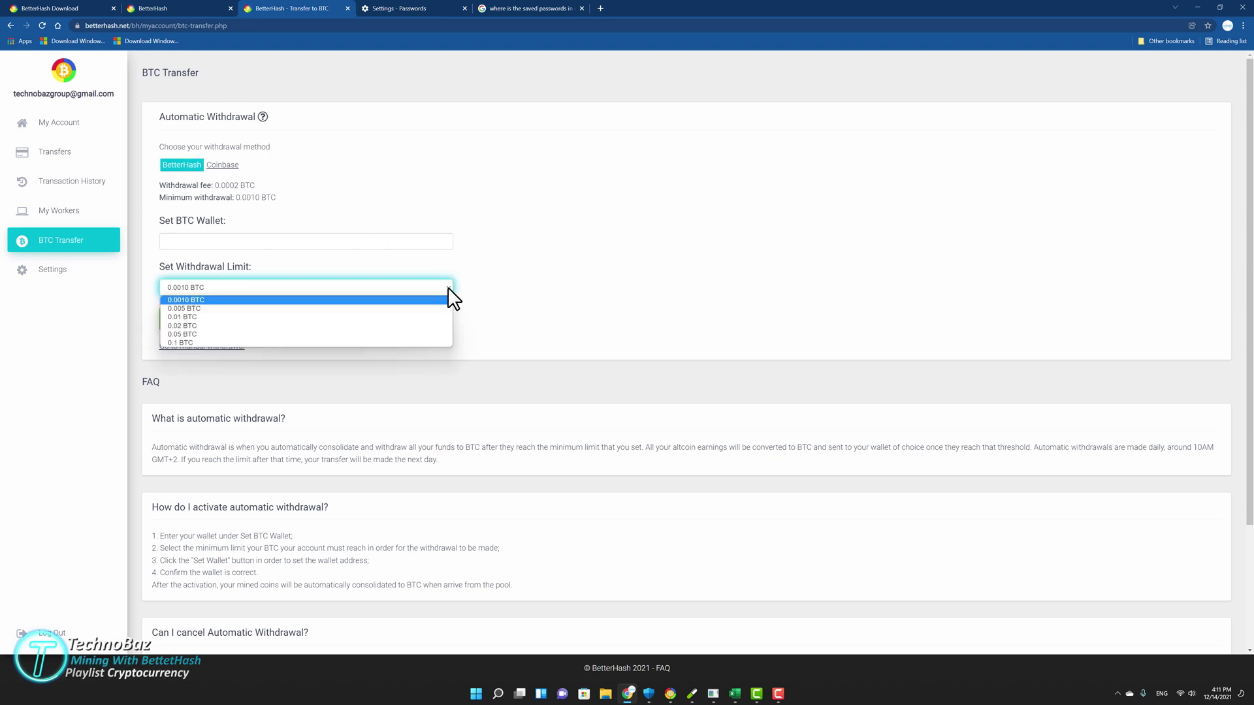
click(198, 300)
click(241, 243)
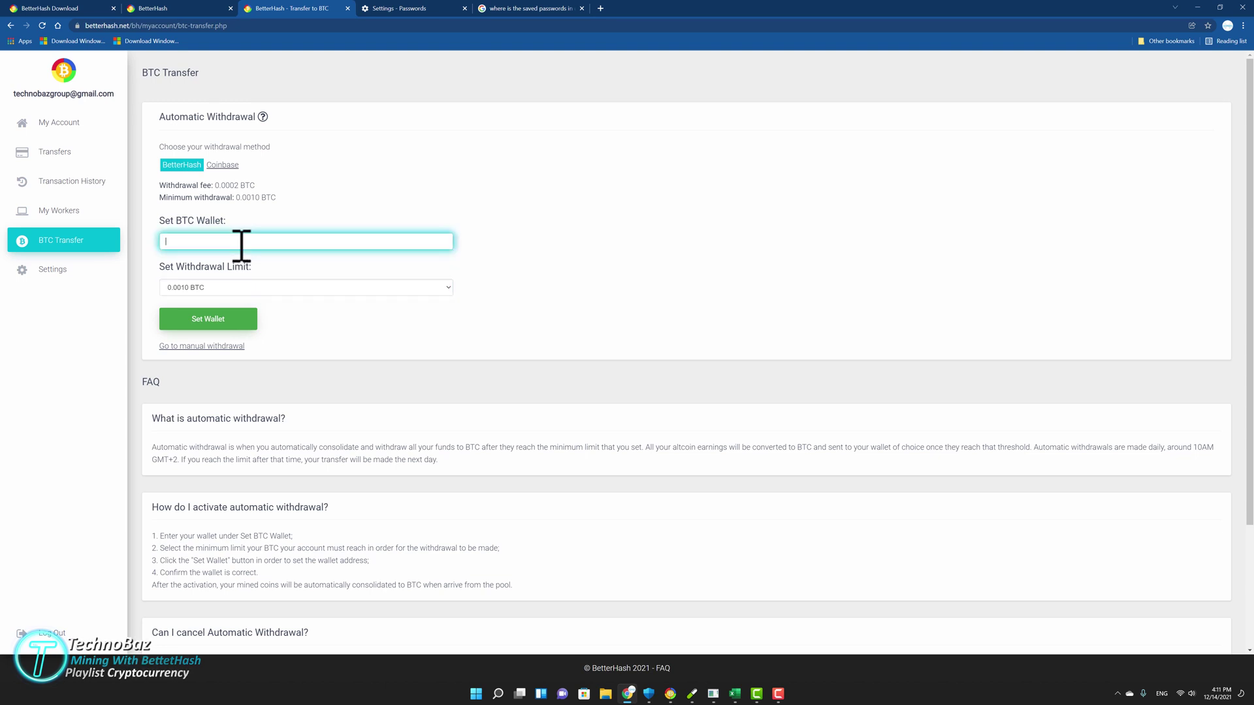
click(482, 239)
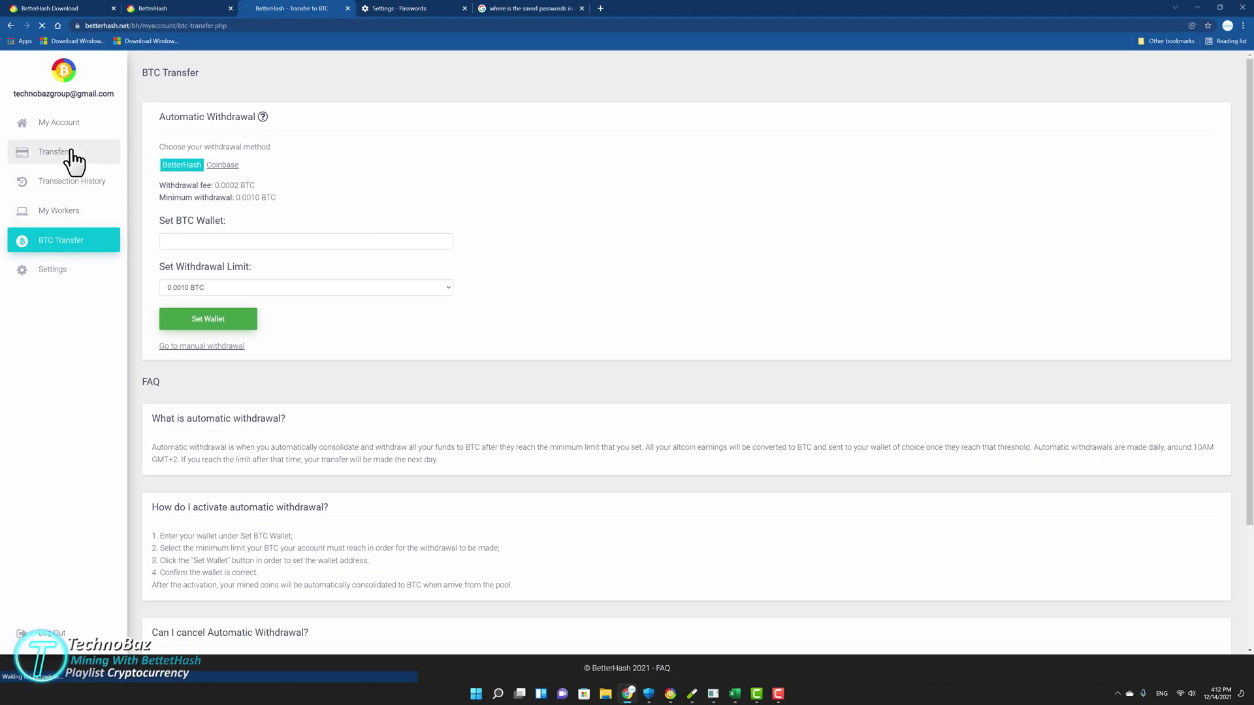
- Review the account wallets and the transaction history of the individual coins, including ETH, ETC, DASH, BTG, RVN, GRIN, FIRO and BTC
click(77, 156)
click(59, 124)
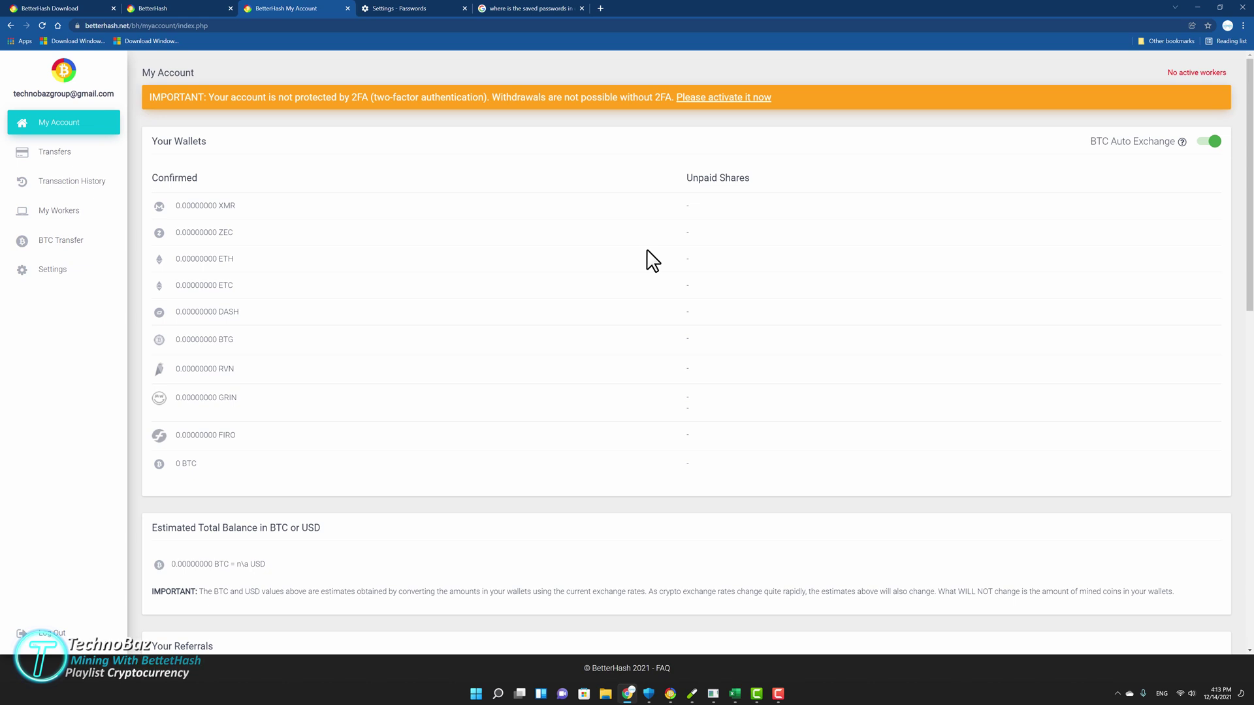
click(68, 181)
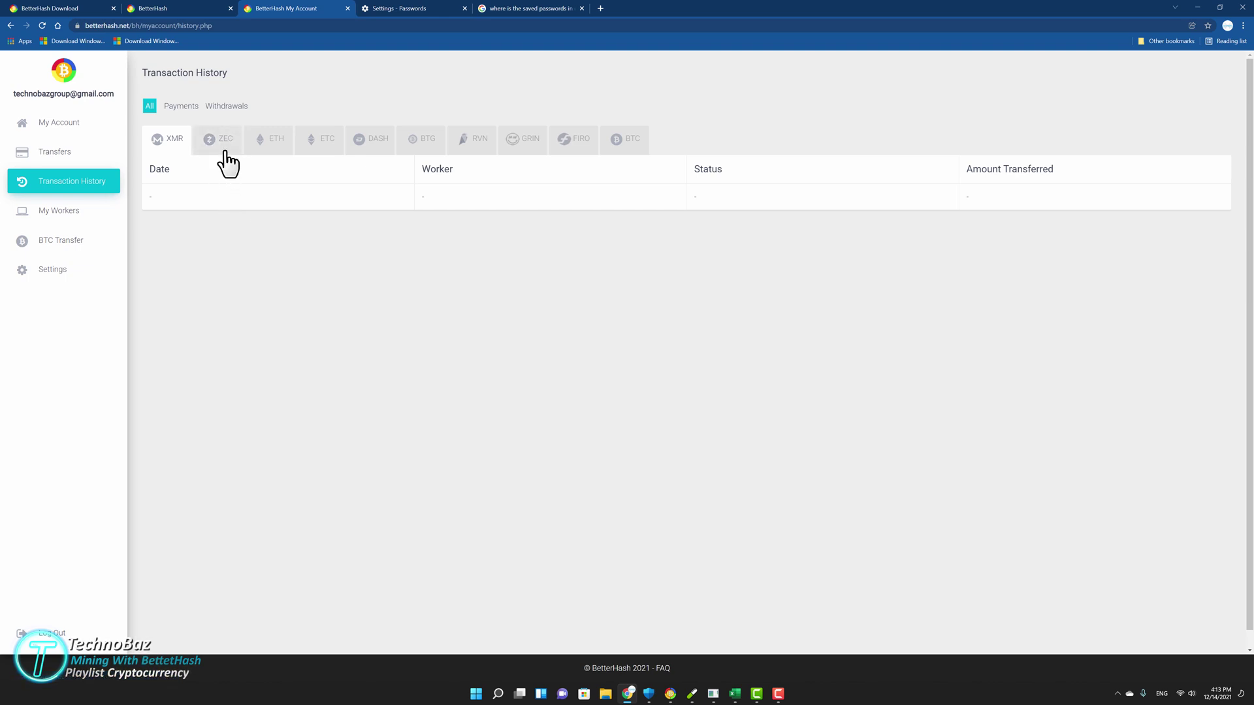
click(272, 144)
click(326, 145)
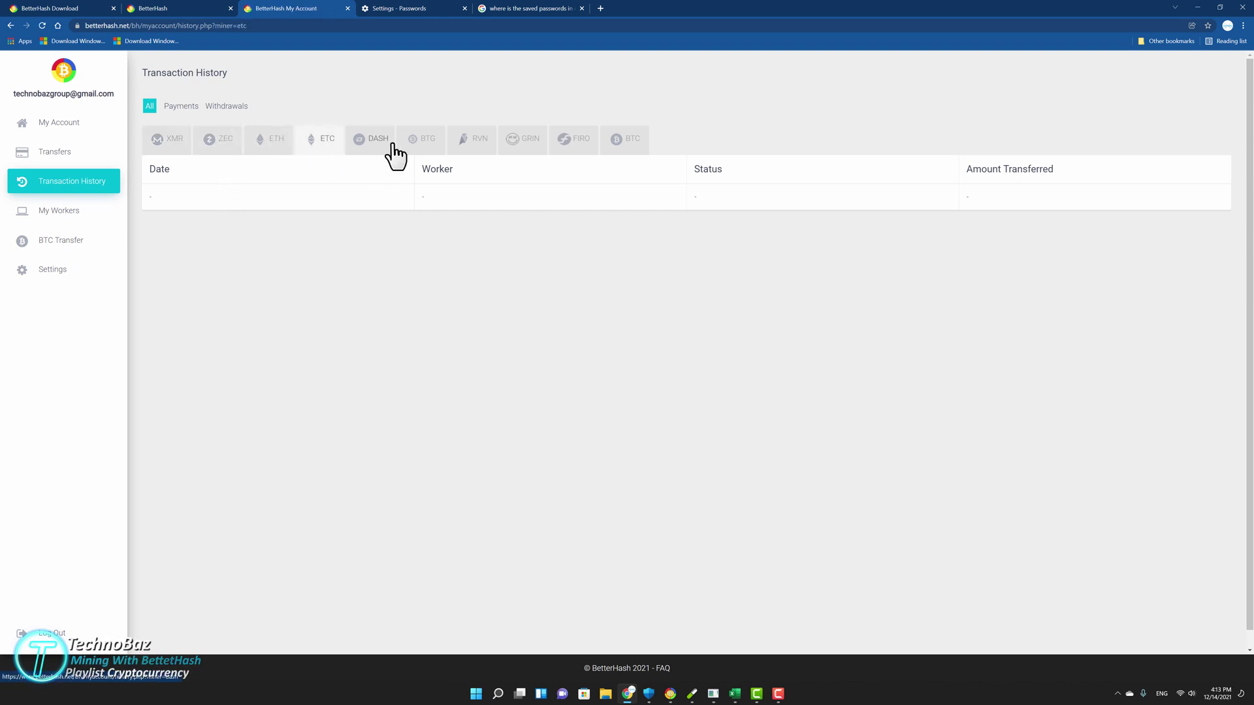
click(389, 150)
click(421, 149)
click(483, 149)
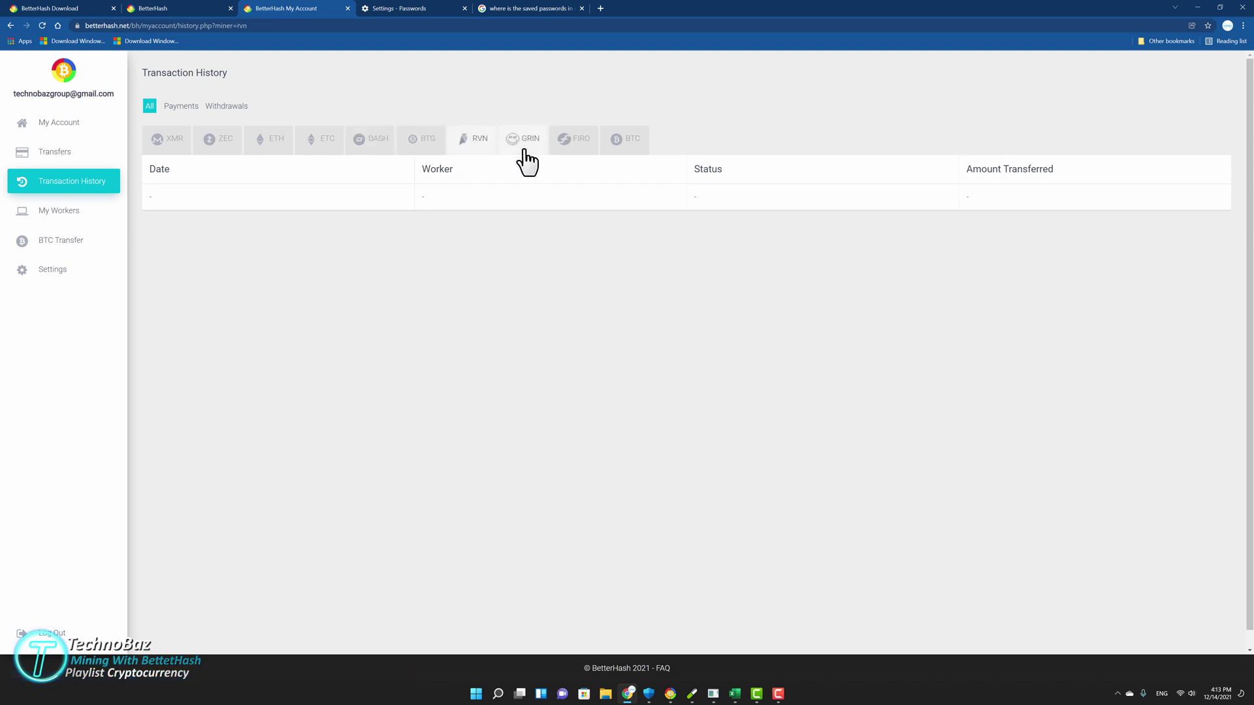
click(526, 153)
click(572, 155)
click(628, 154)
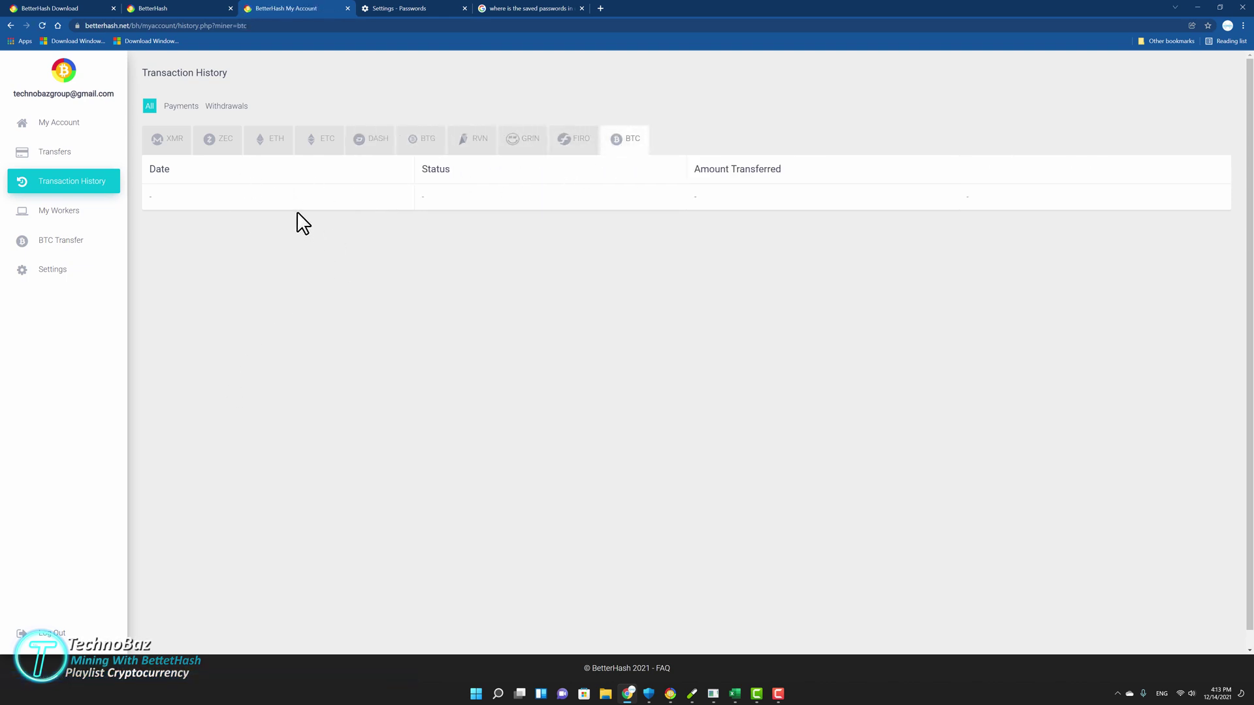
- Review the list of workers and the unpaid shares in the account overview
click(42, 213)
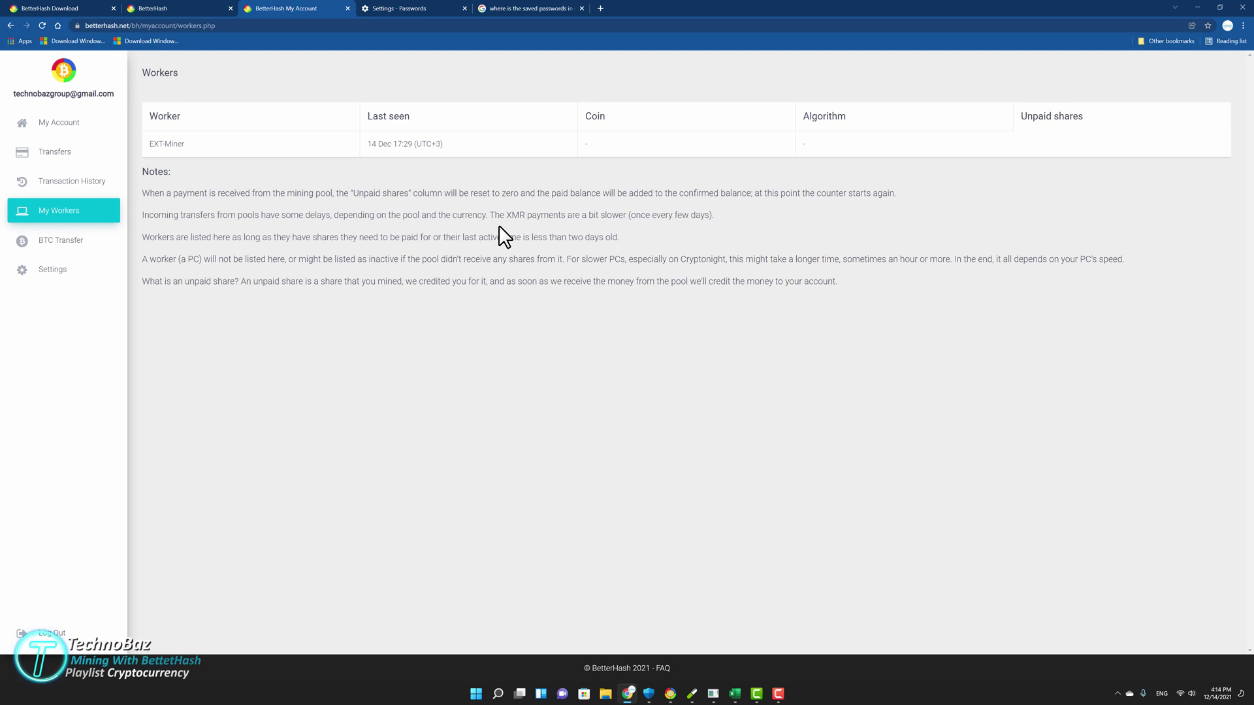
click(58, 125)
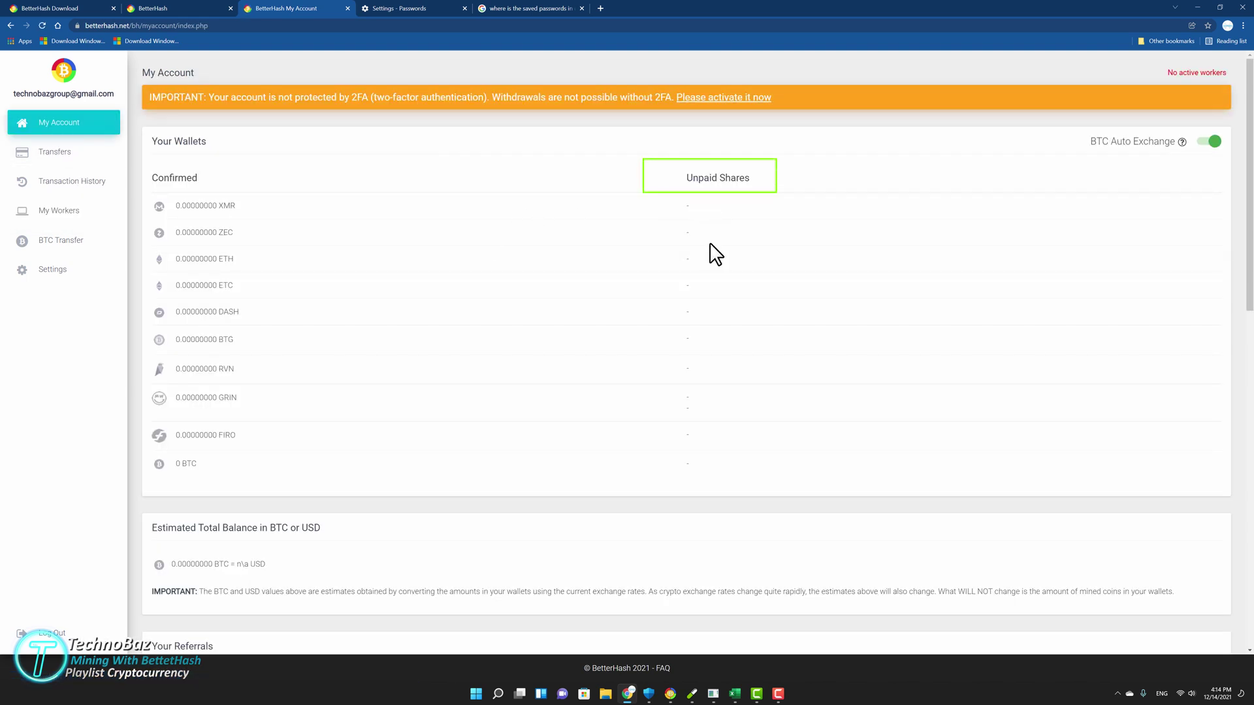
- Choose another display currency in the account's general settings and save the selection
click(53, 270)
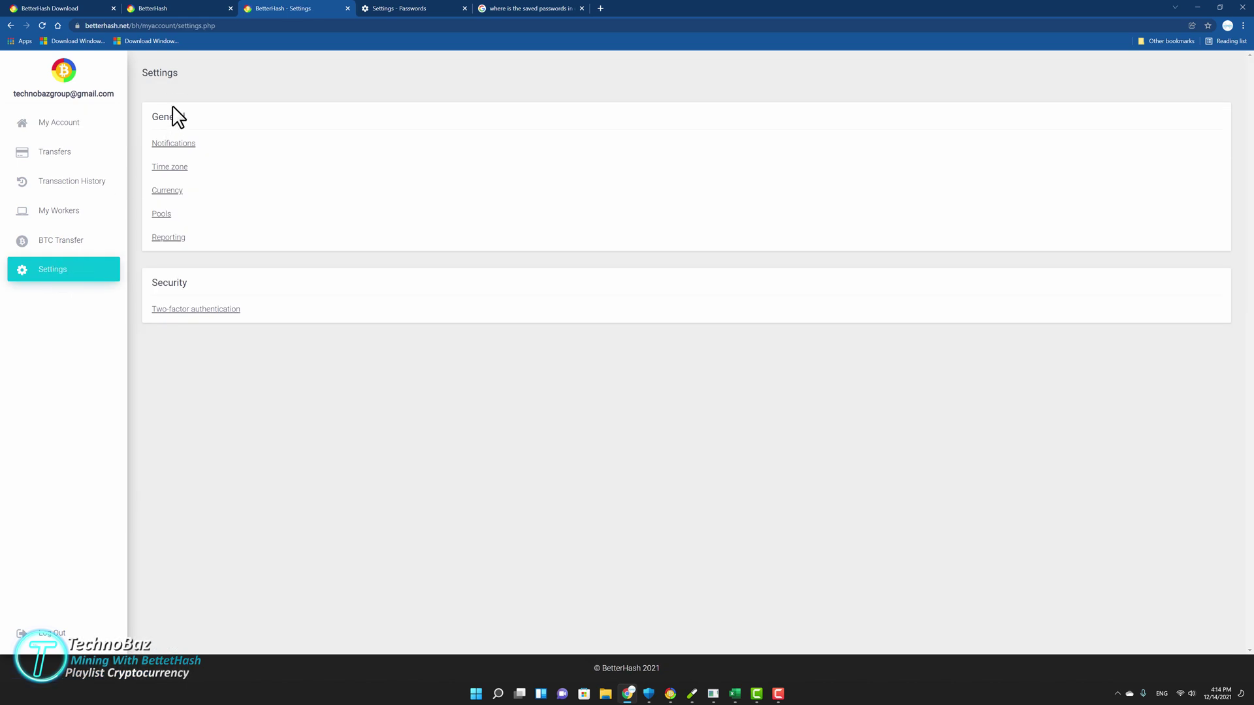
click(174, 192)
click(436, 192)
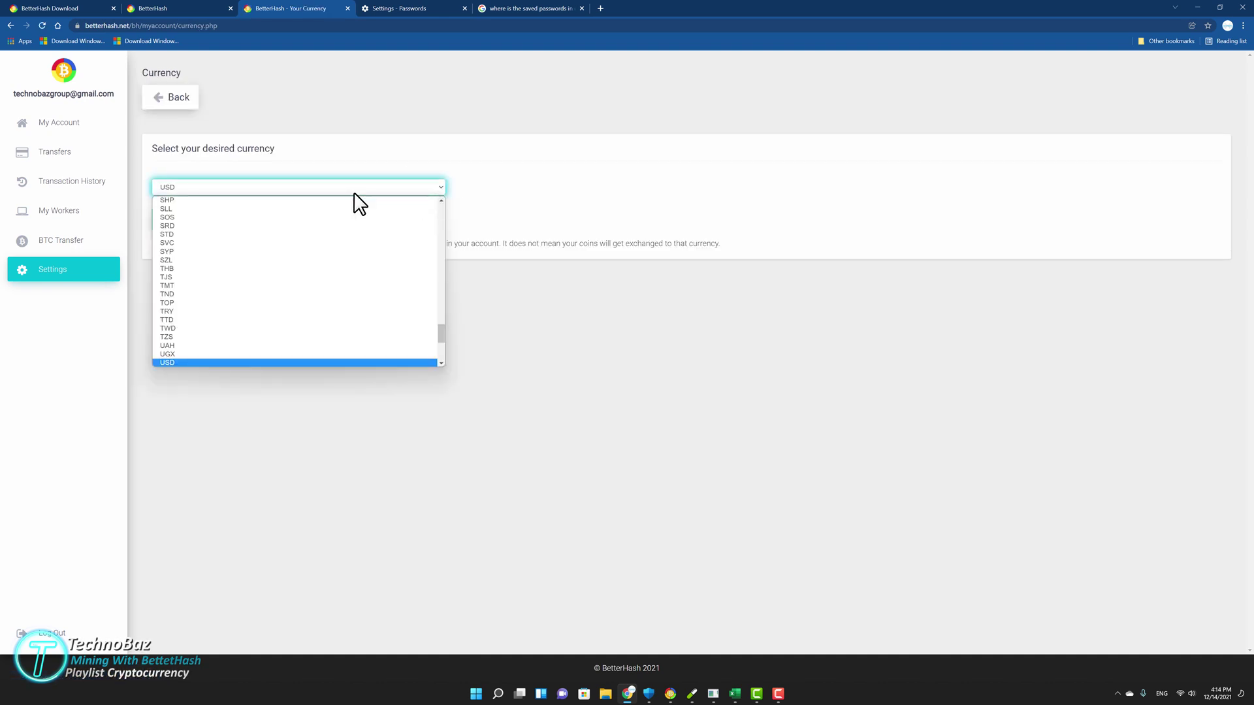
scroll(209, 274, up, 3)
scroll(209, 274, up, 3)
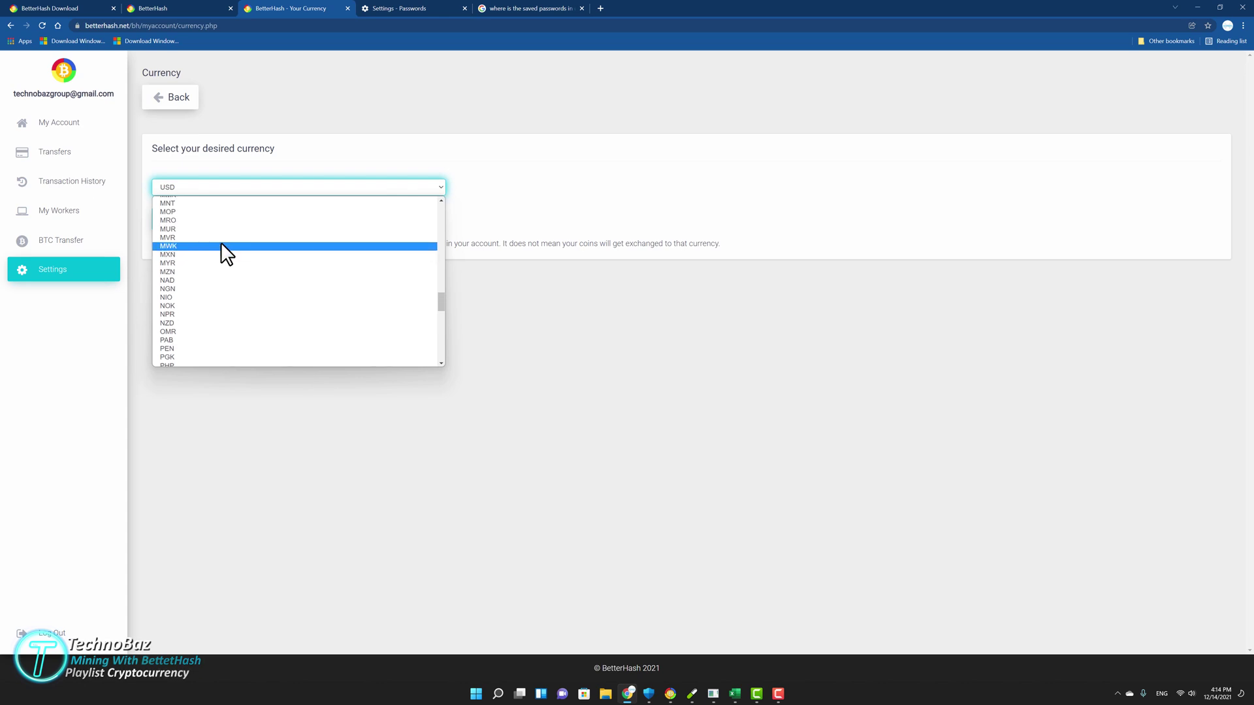
scroll(227, 252, up, 10)
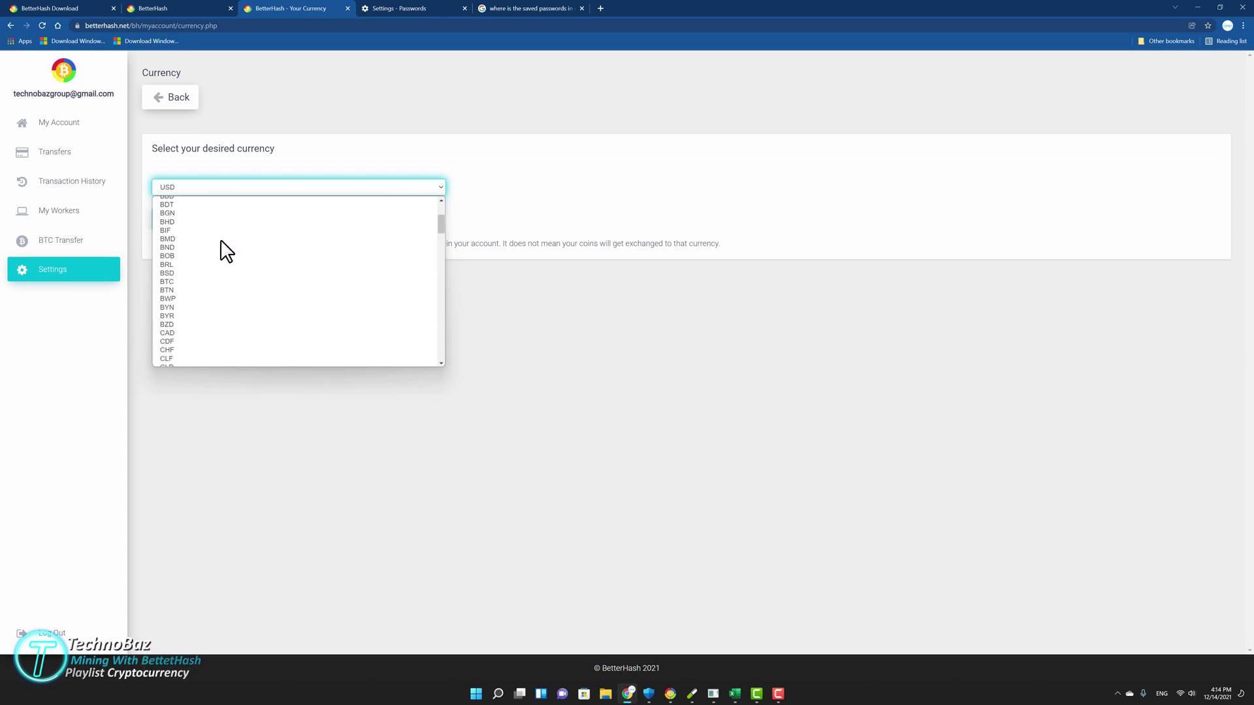
text(et)
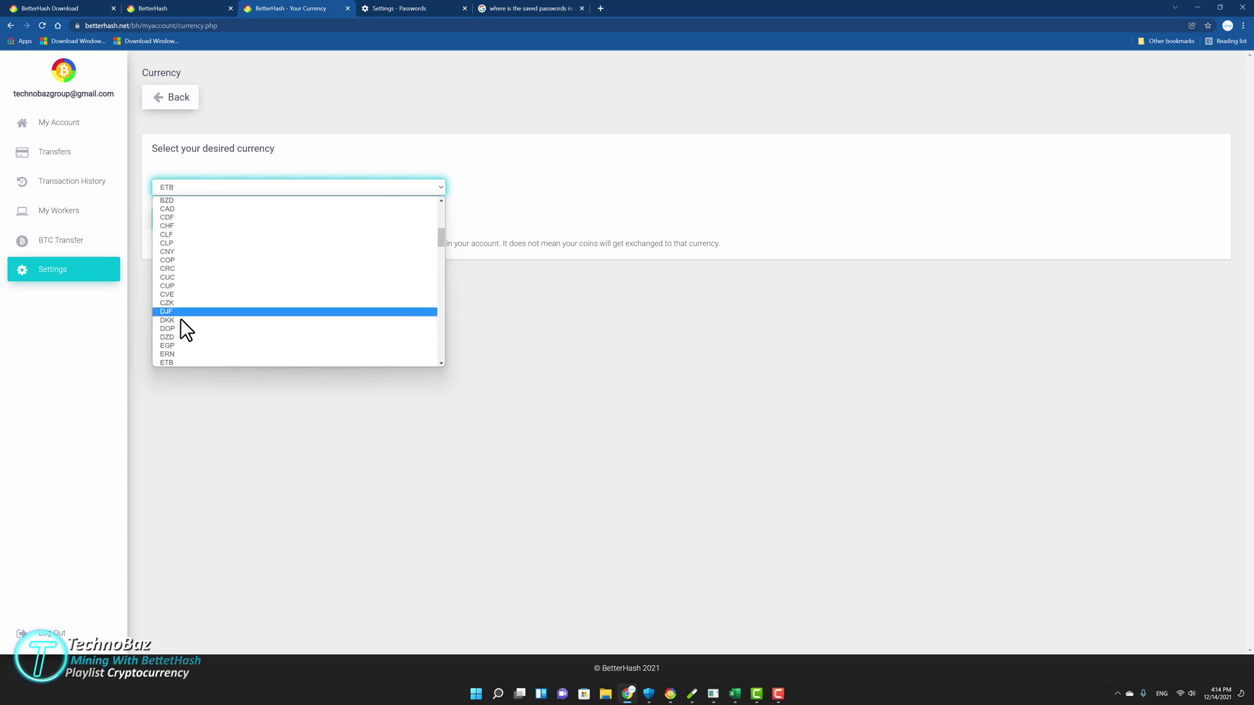
scroll(183, 320, down, 1)
click(173, 274)
click(218, 222)
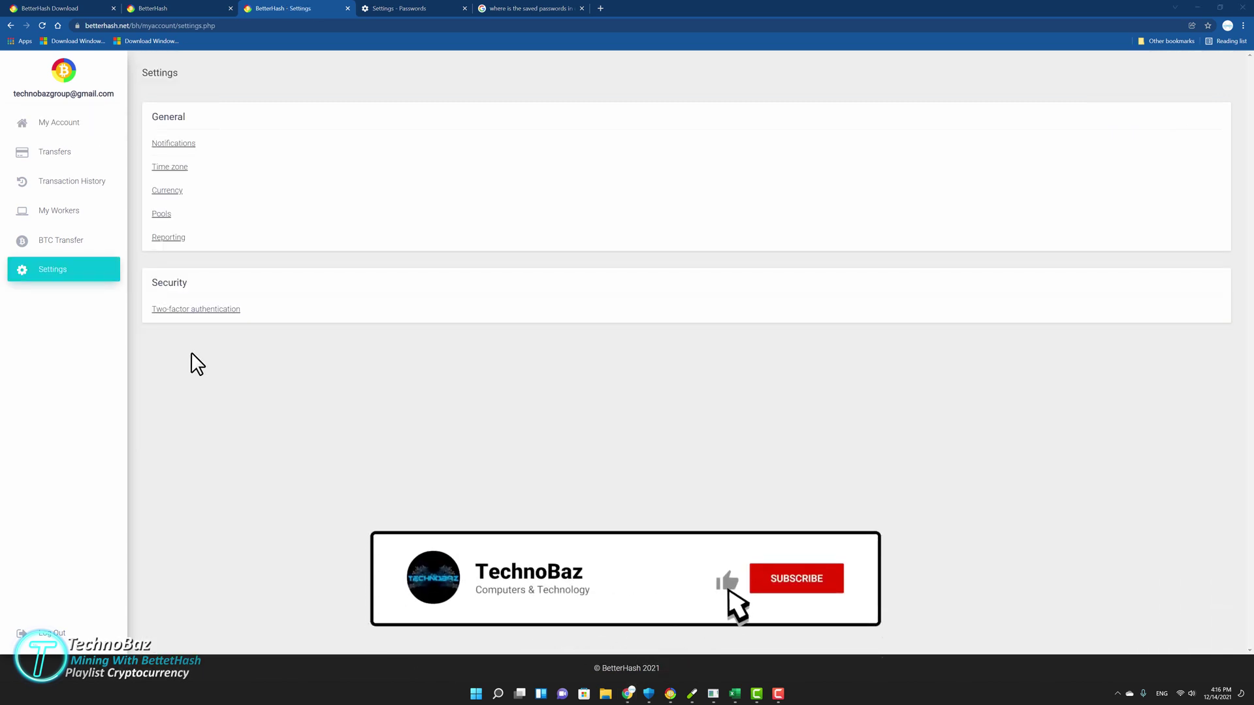
- Review the two-factor authentication page in the security settings and return to the account overview
click(189, 312)
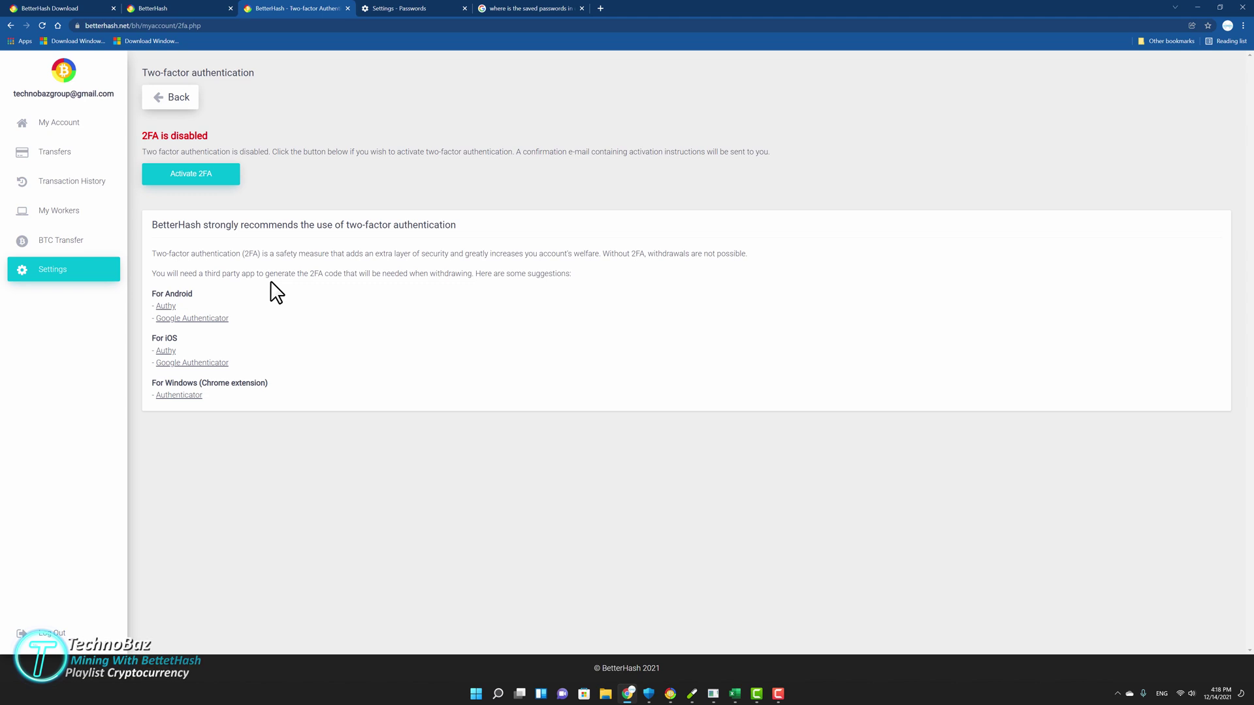
click(65, 127)
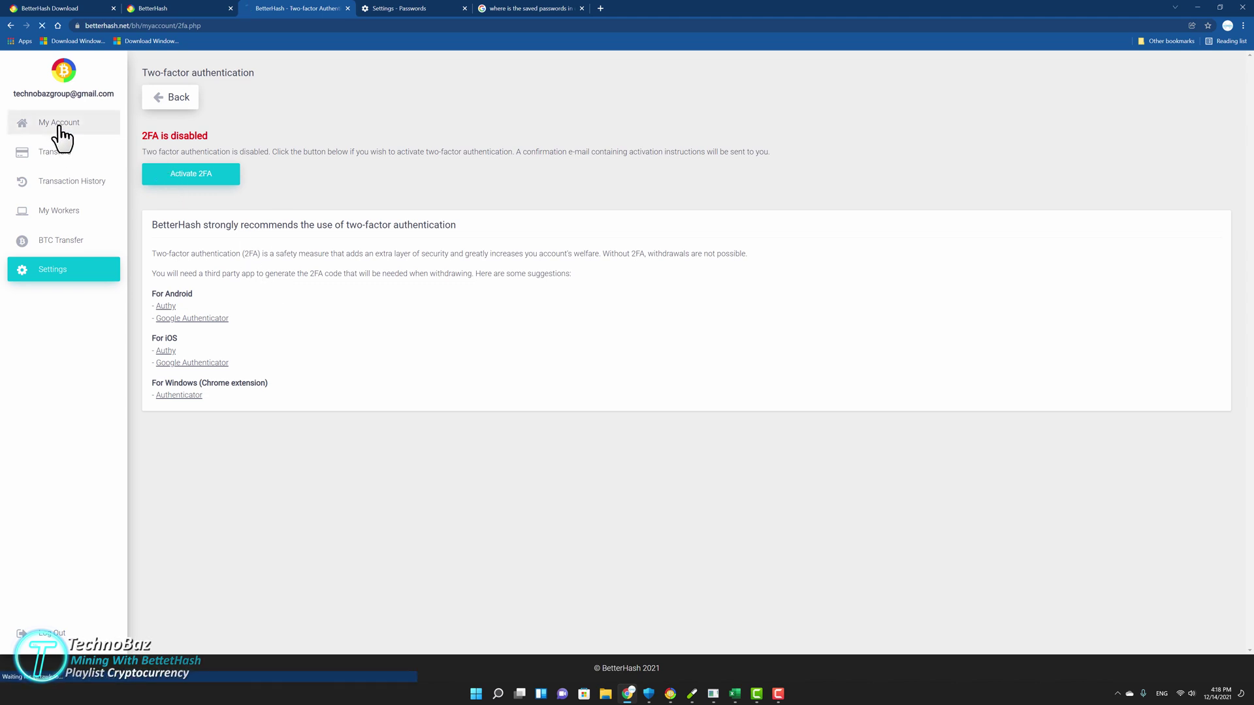